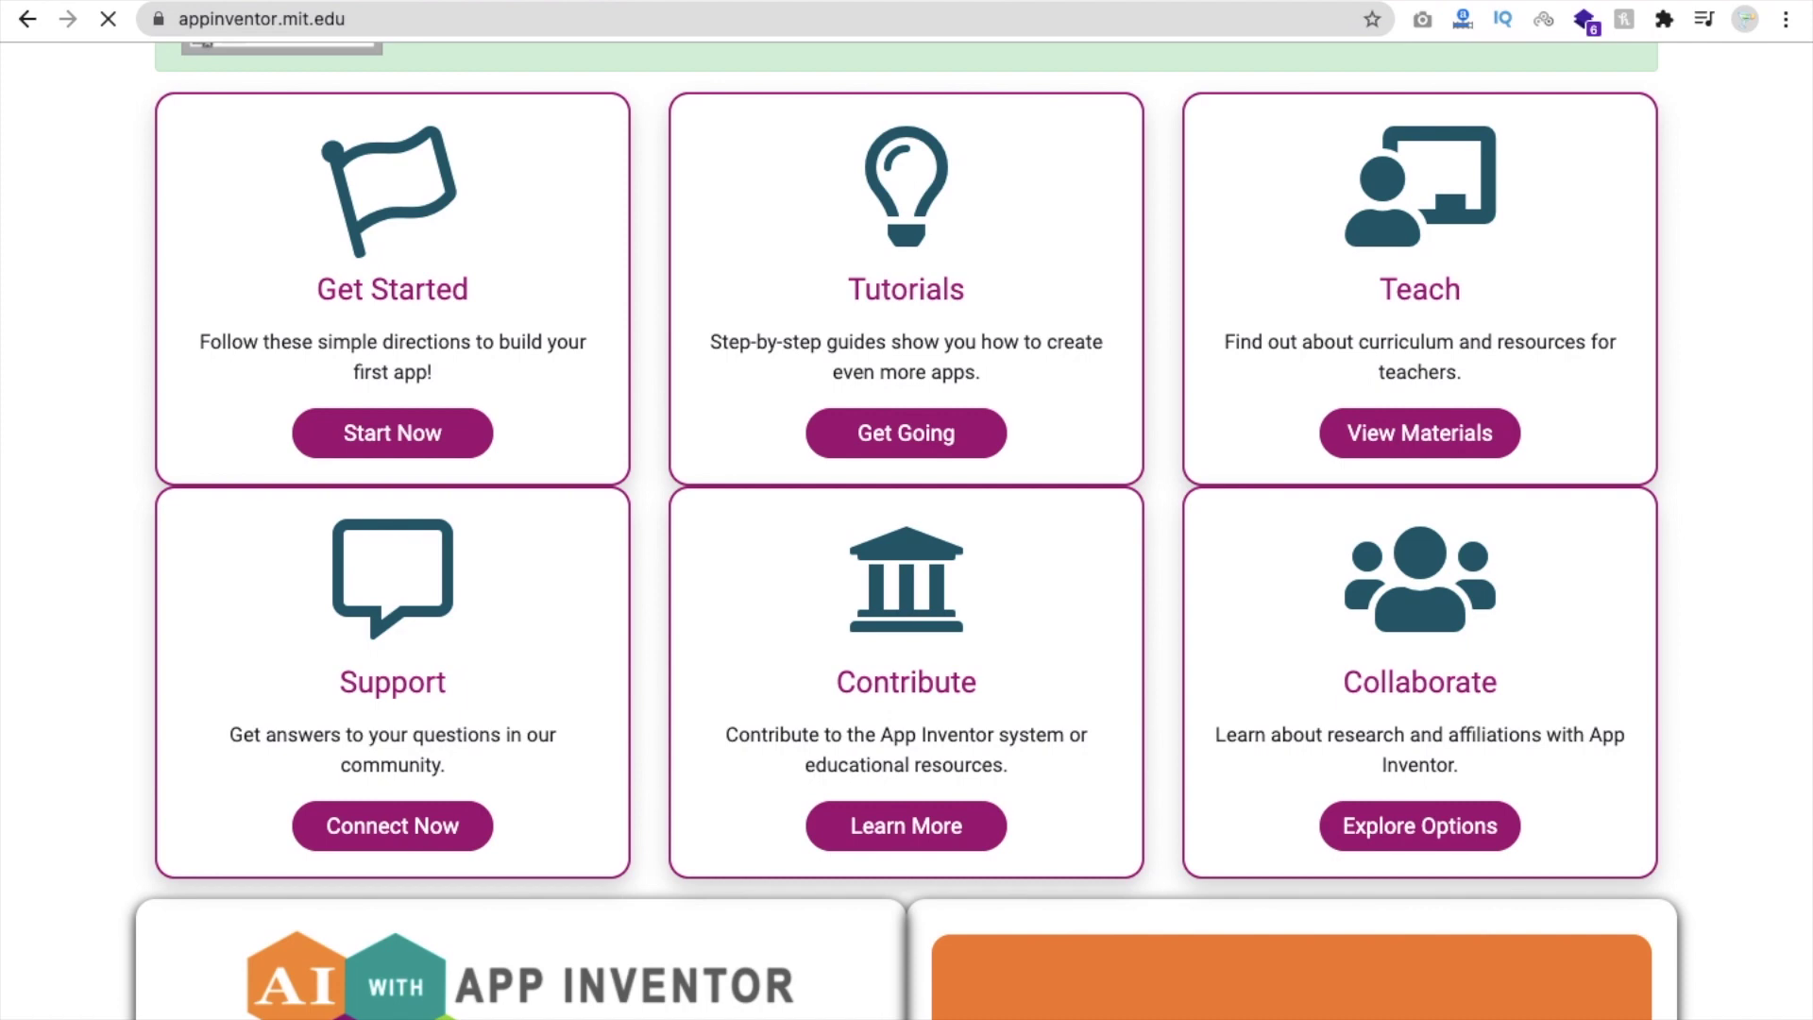
{"action": "scroll", "coordinate": [531, 81], "scroll_direction": "up", "scroll_amount": 5}
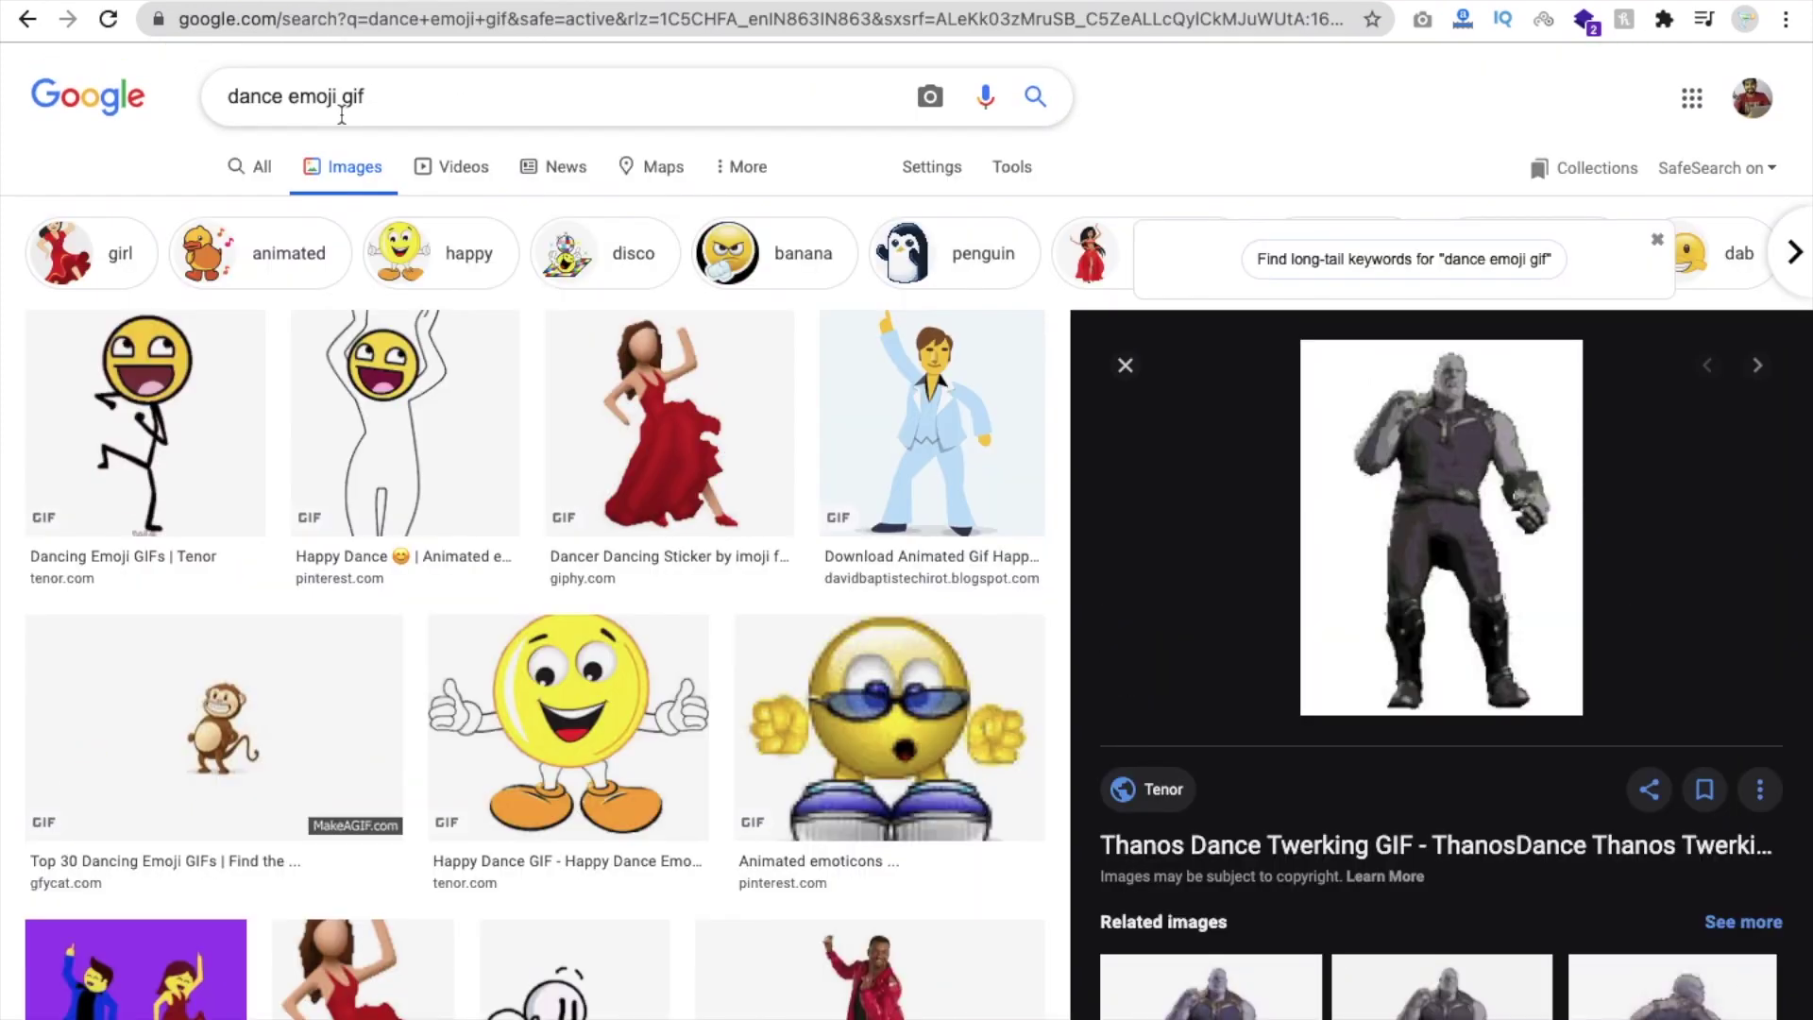
Change the search to 'dance man gif' and preview the Let's Dance GIF.
{"action": "key", "text": "BackSpace"}
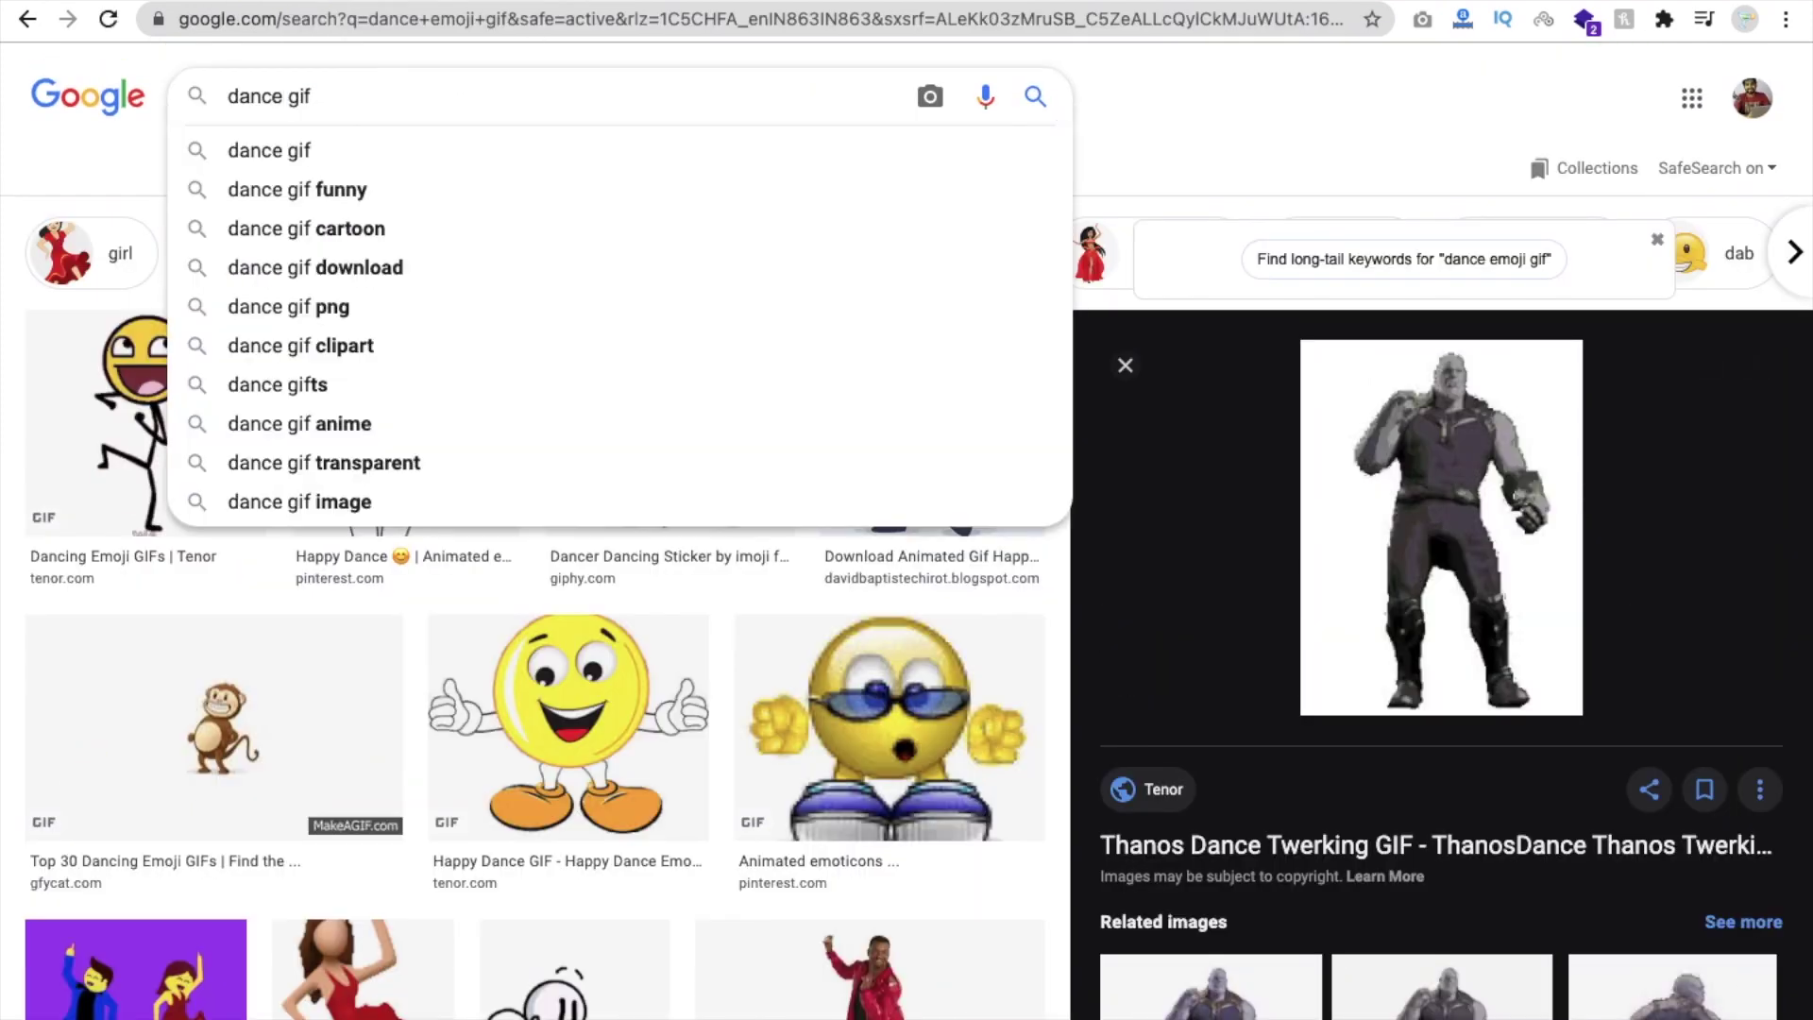
{"action": "type", "text": "man"}
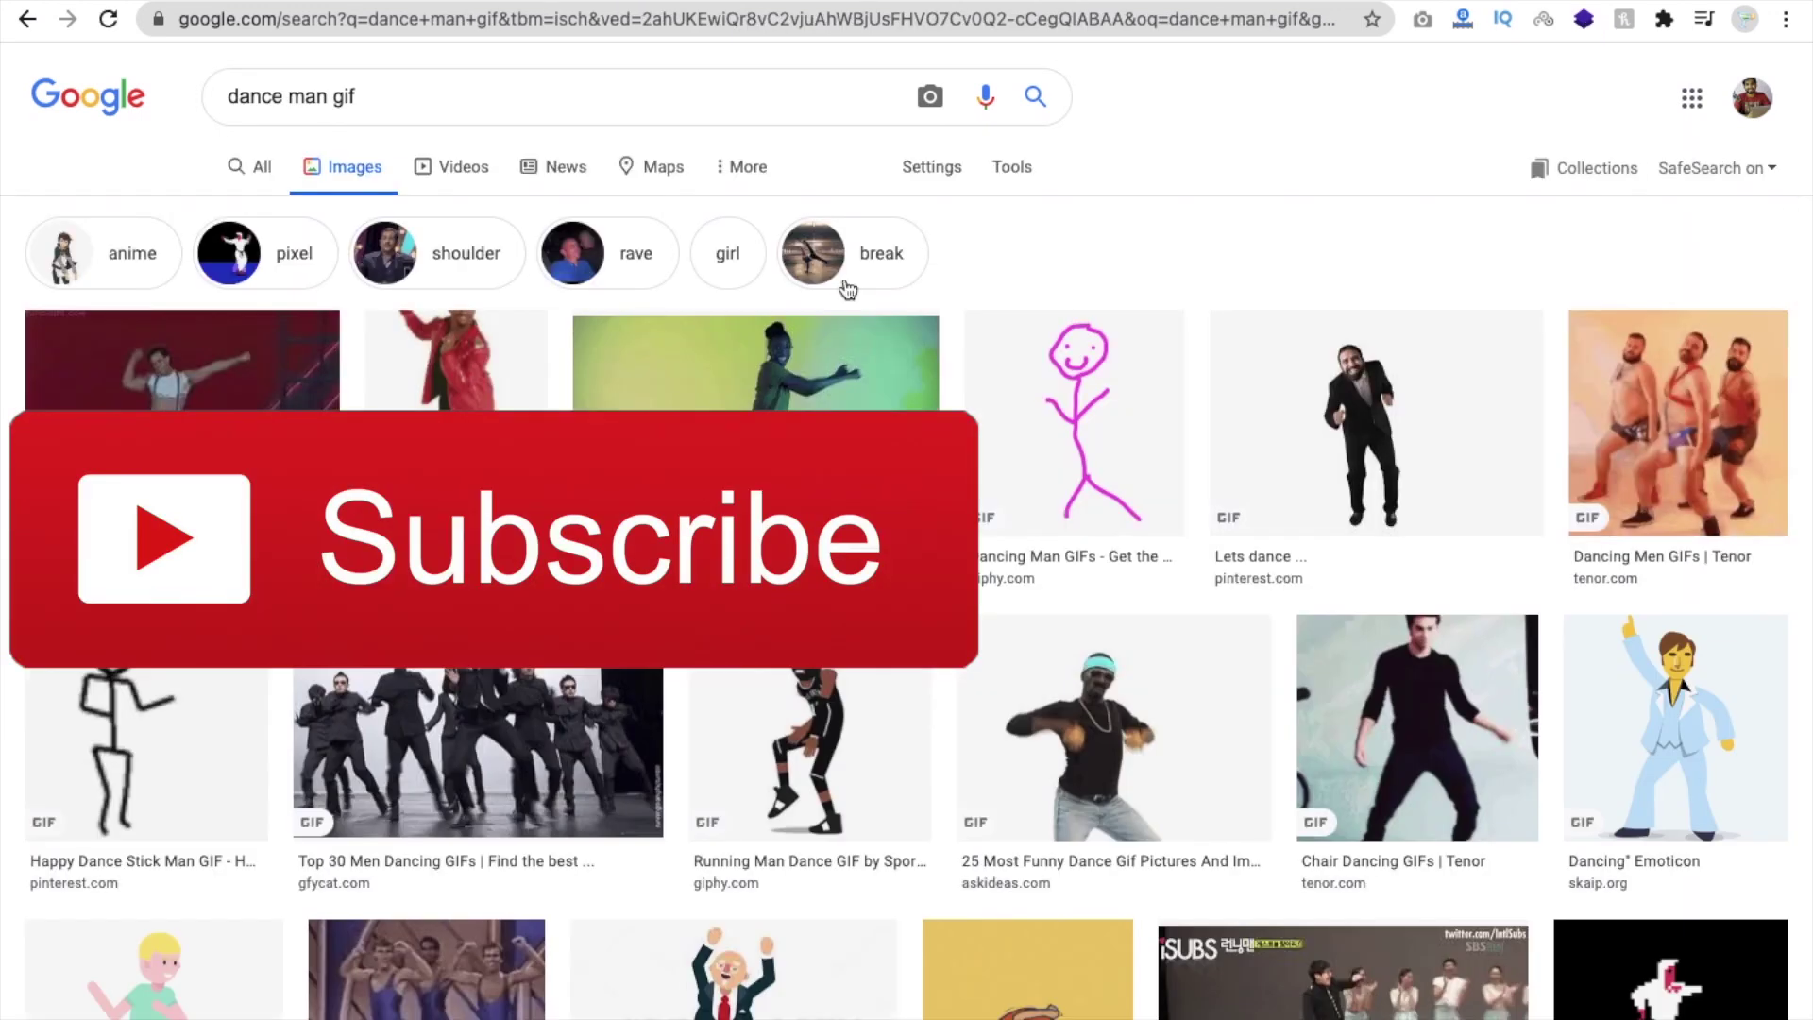
{"action": "left_click", "coordinate": [1403, 421]}
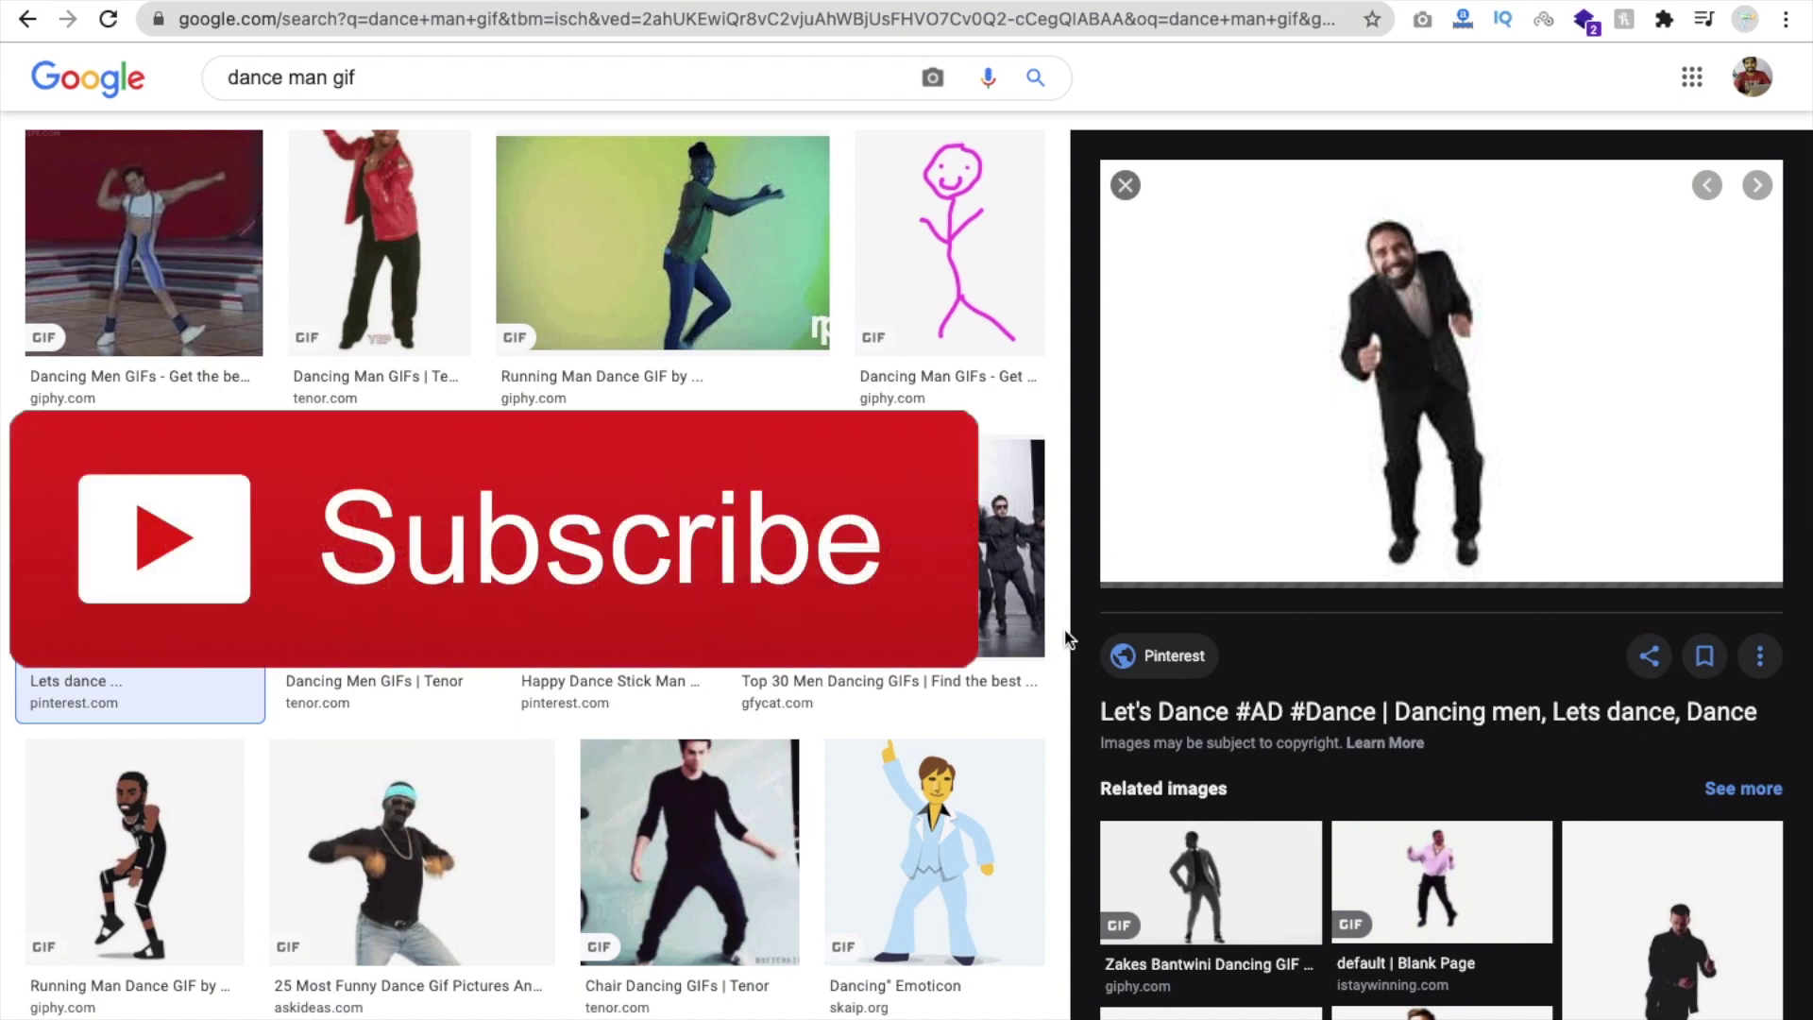
{"action": "scroll", "coordinate": [1069, 637], "scroll_direction": "up", "scroll_amount": 3}
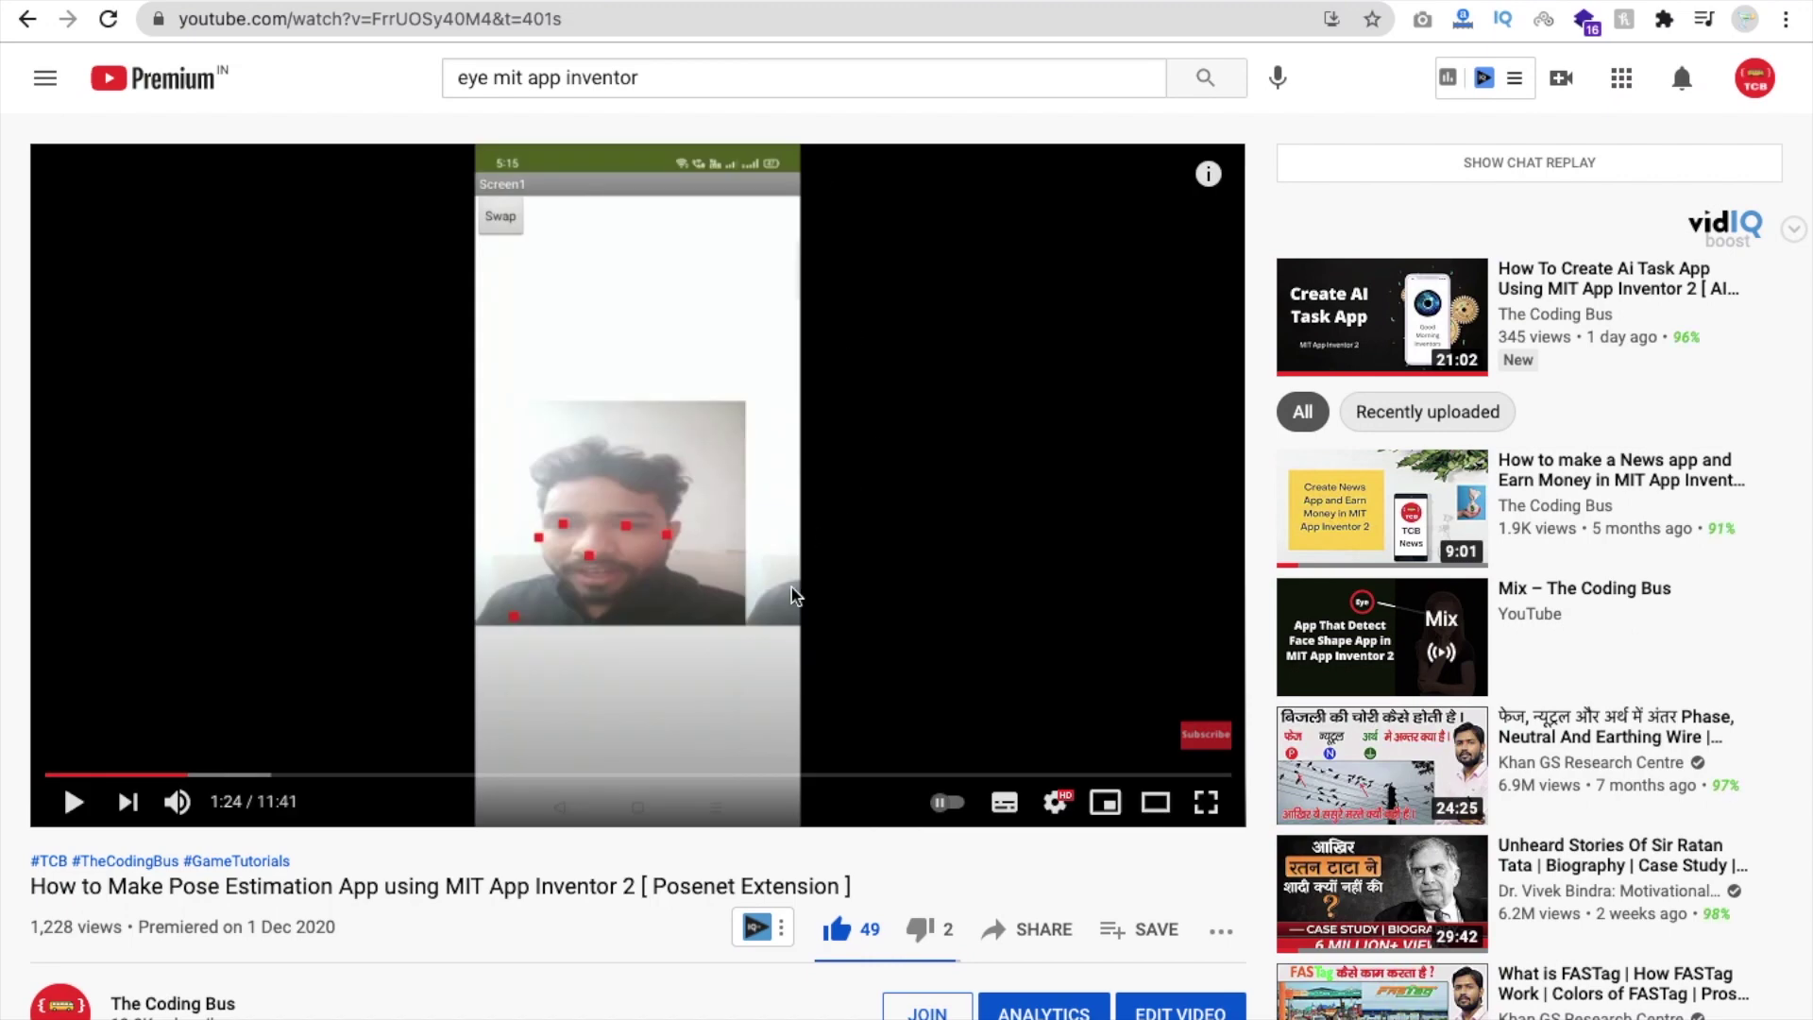
{"action": "scroll", "coordinate": [793, 595], "scroll_direction": "down", "scroll_amount": 1}
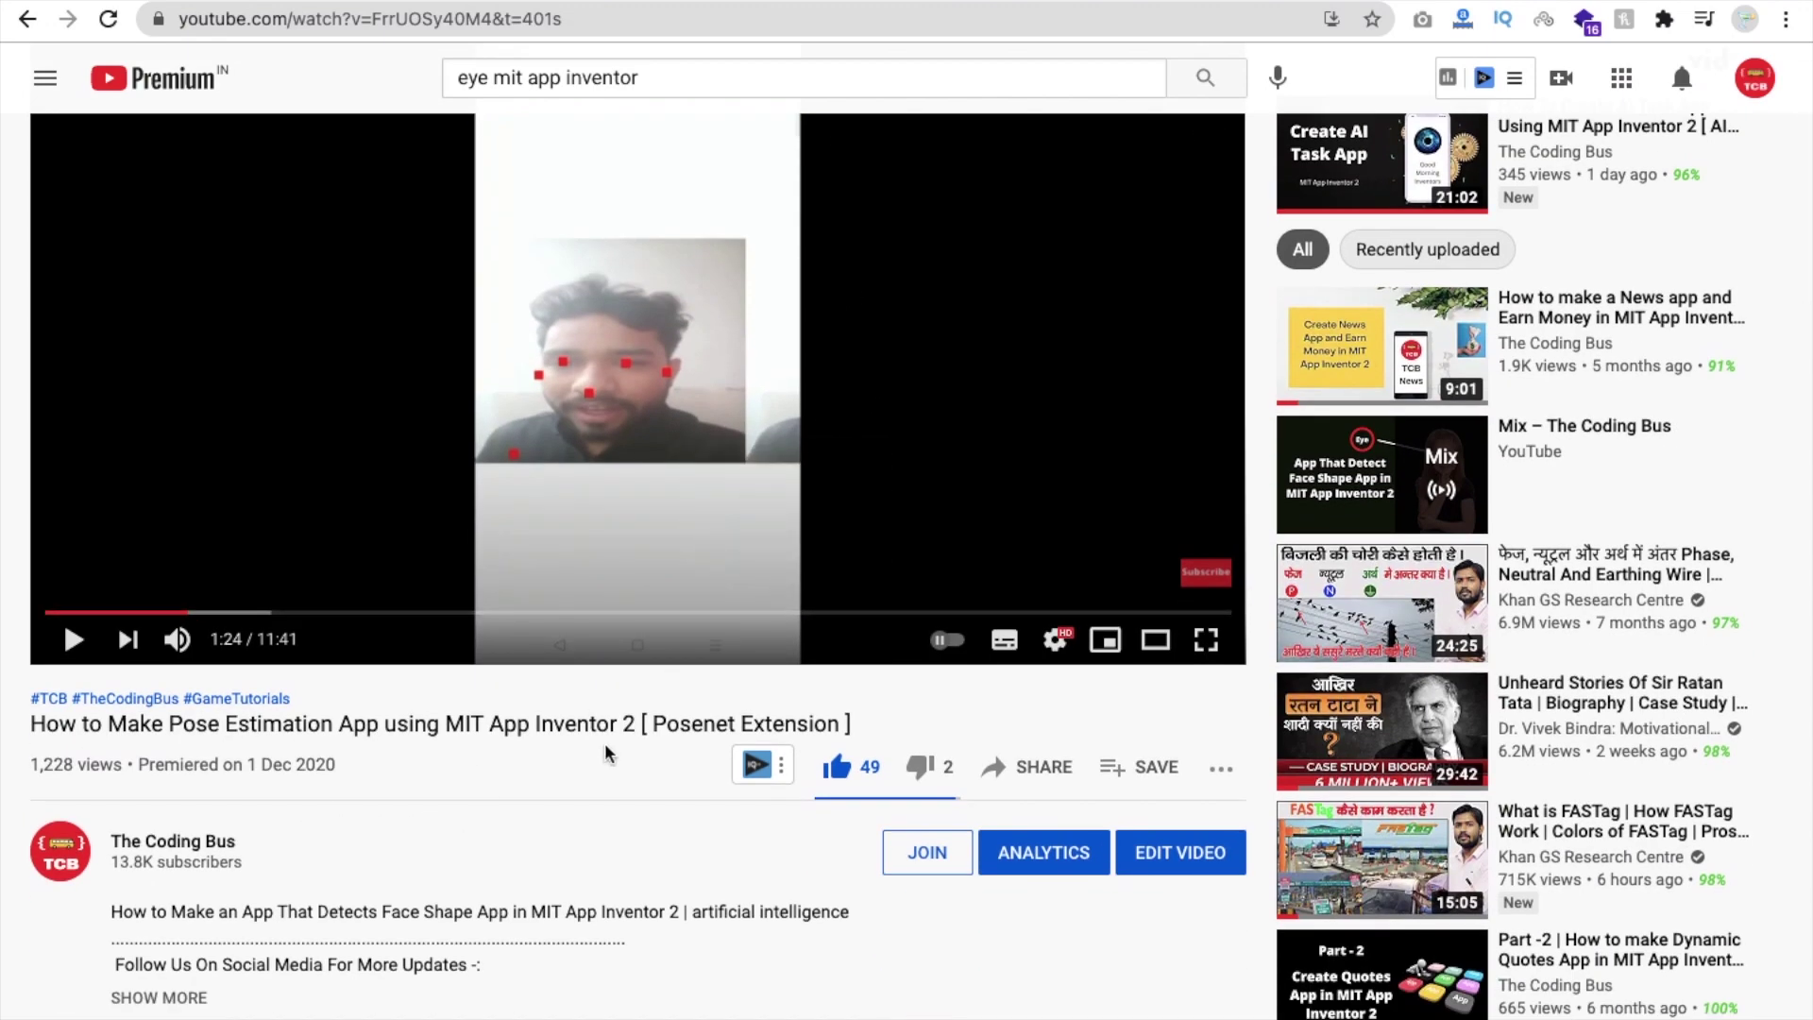
{"action": "scroll", "coordinate": [608, 753], "scroll_direction": "up", "scroll_amount": 1}
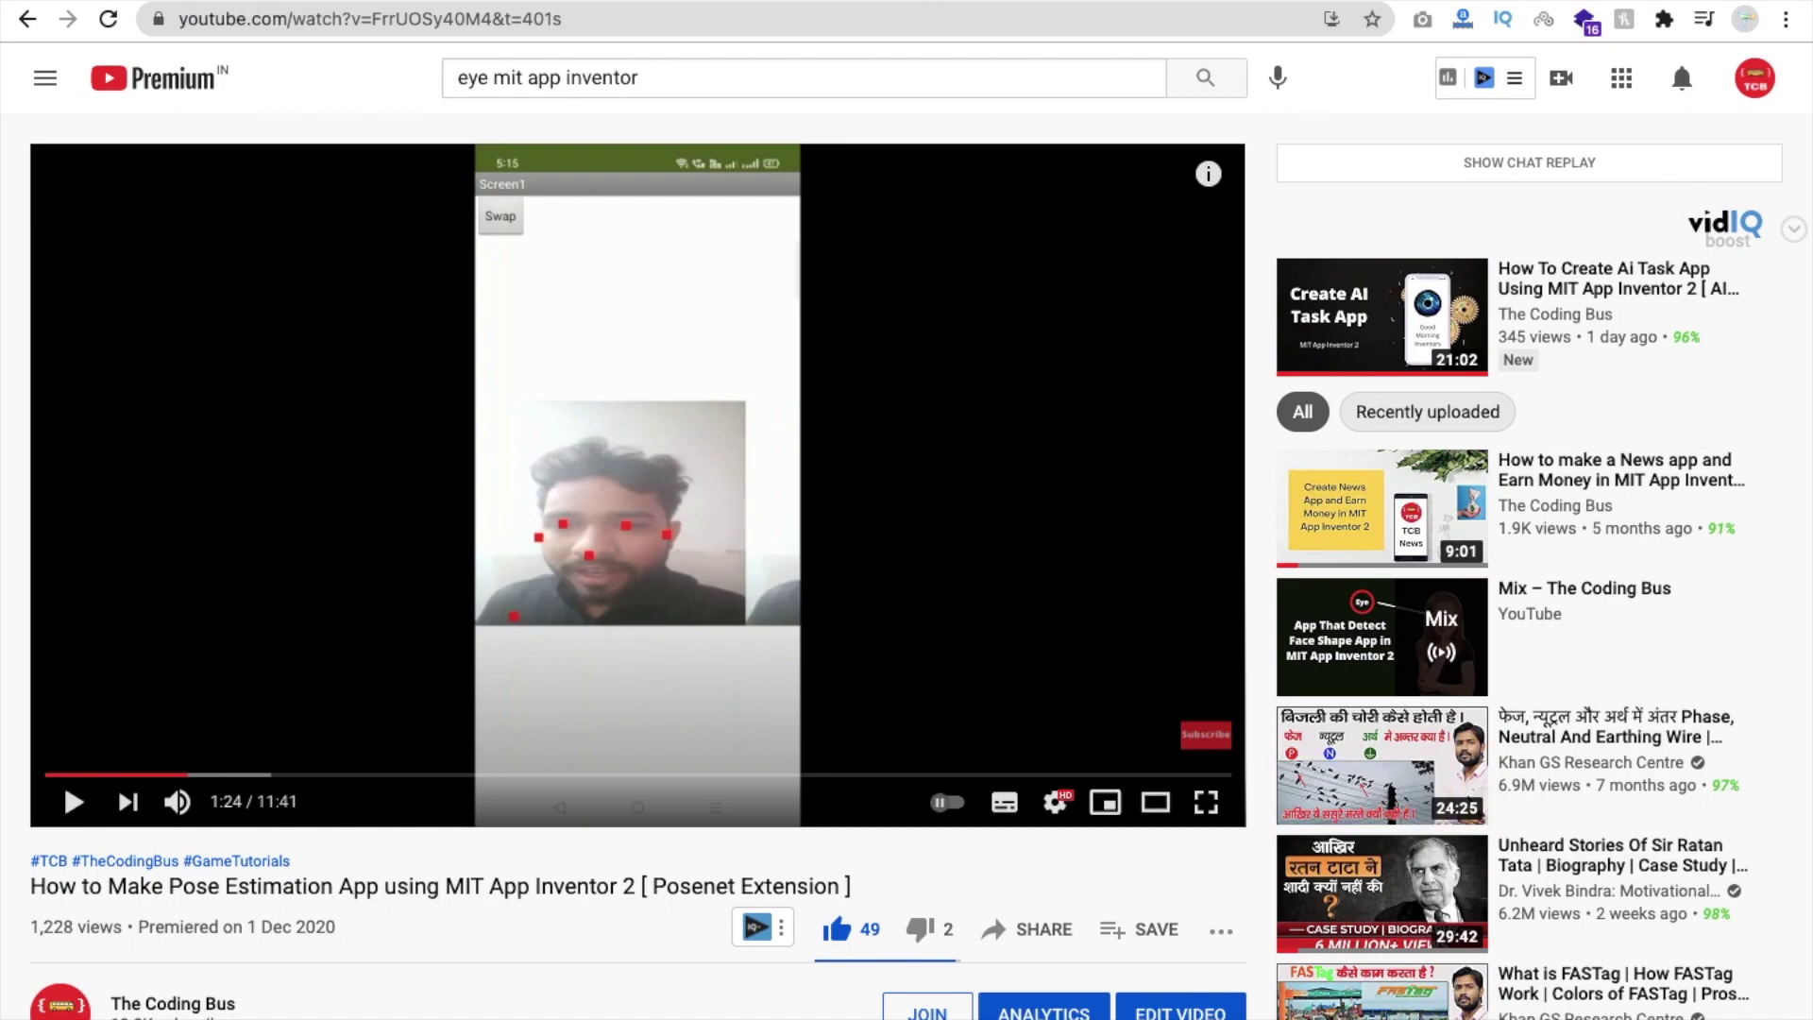
{"action": "key", "text": "ctrl+Tab"}
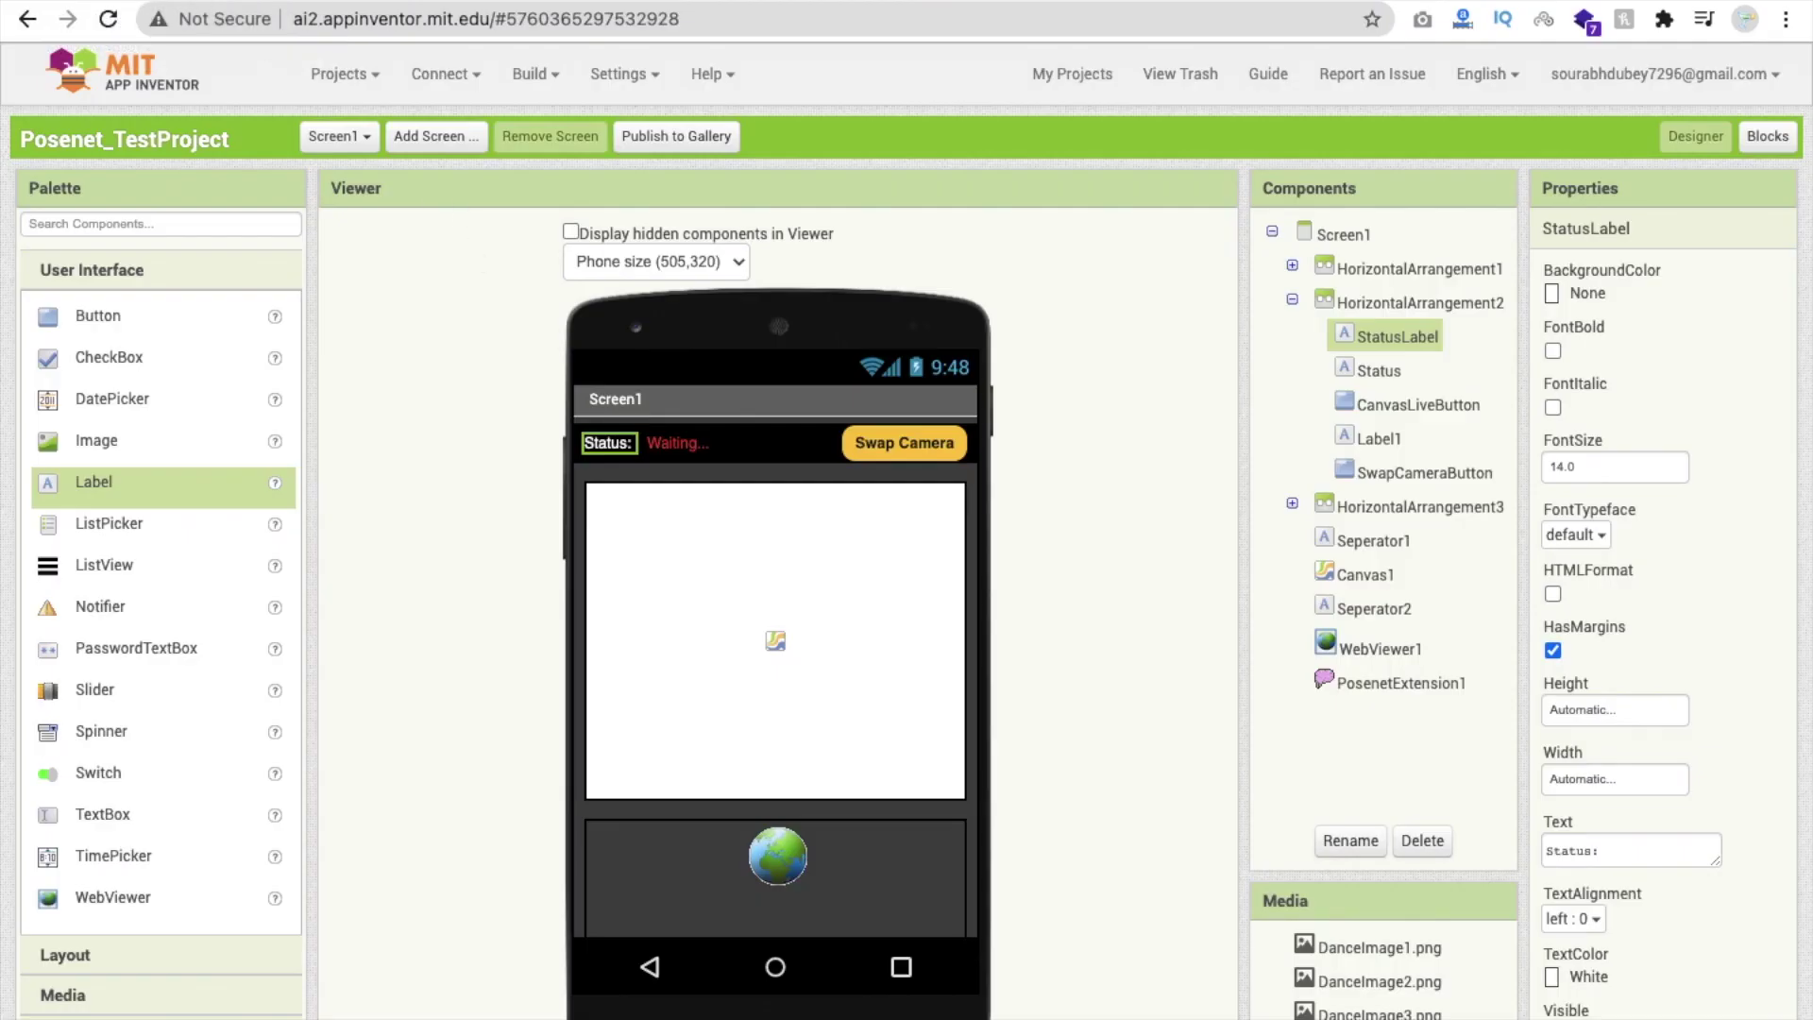
{"action": "key", "text": "ctrl+Tab"}
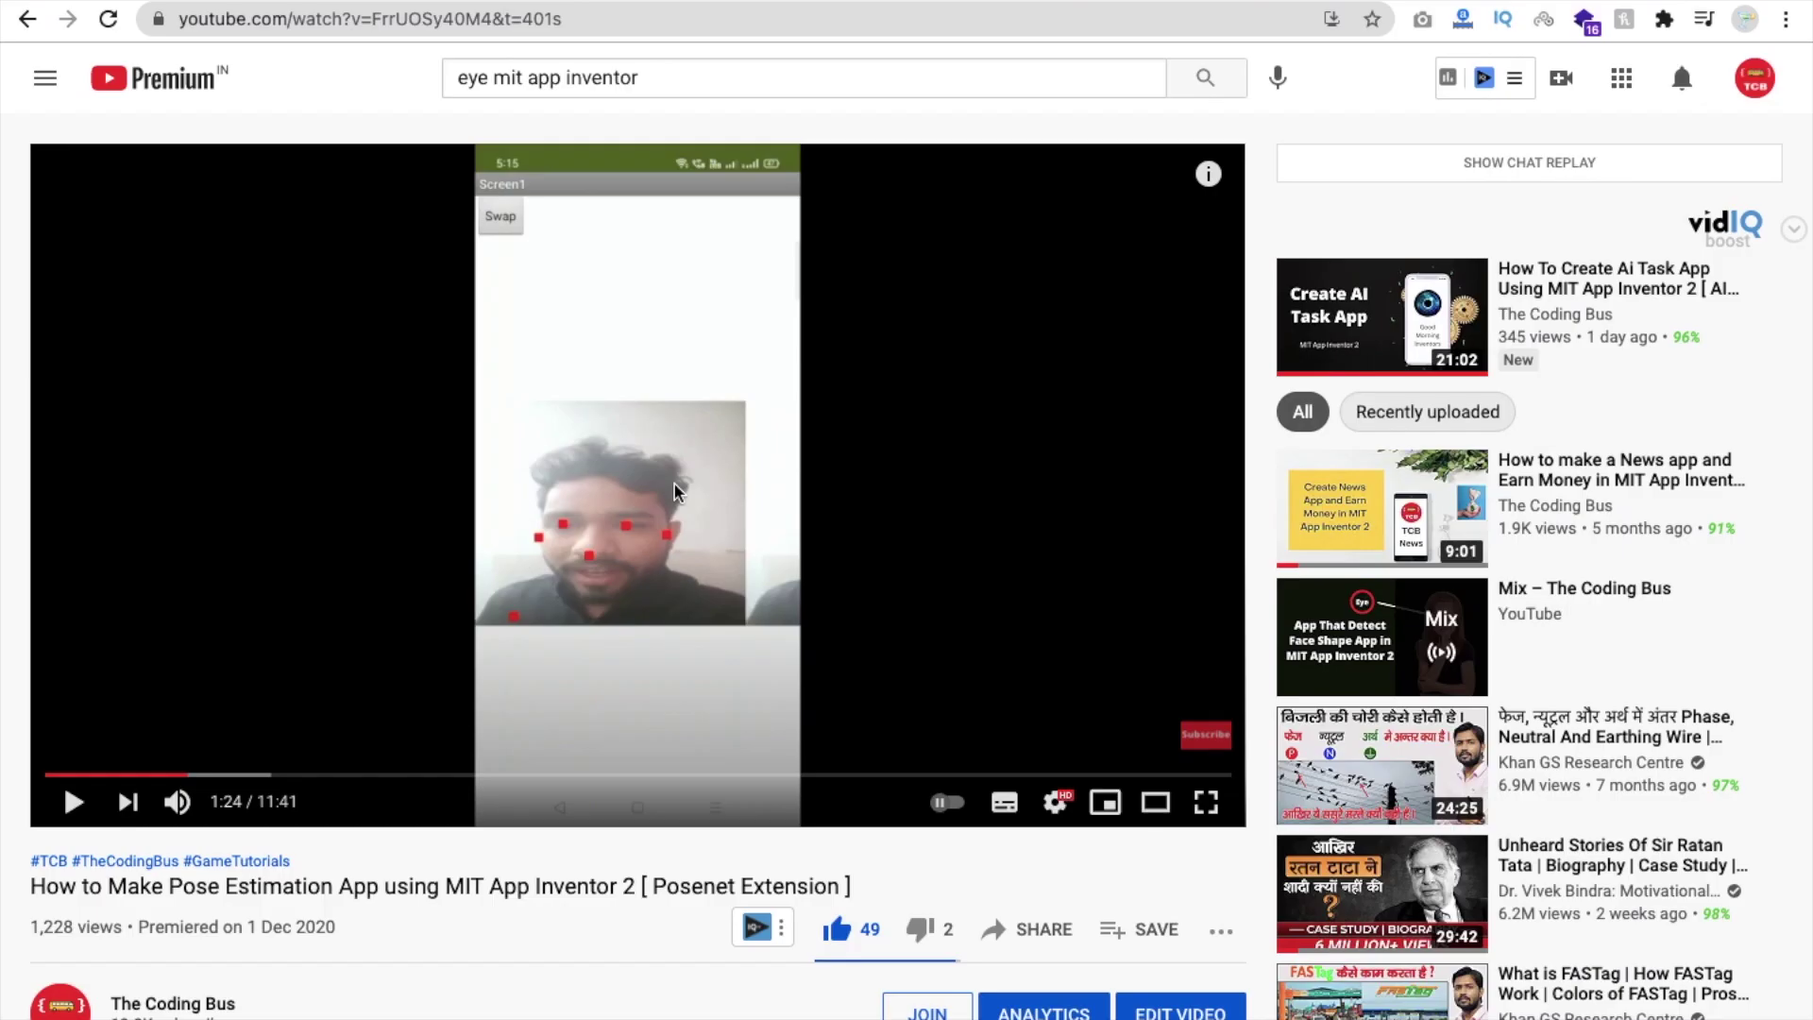